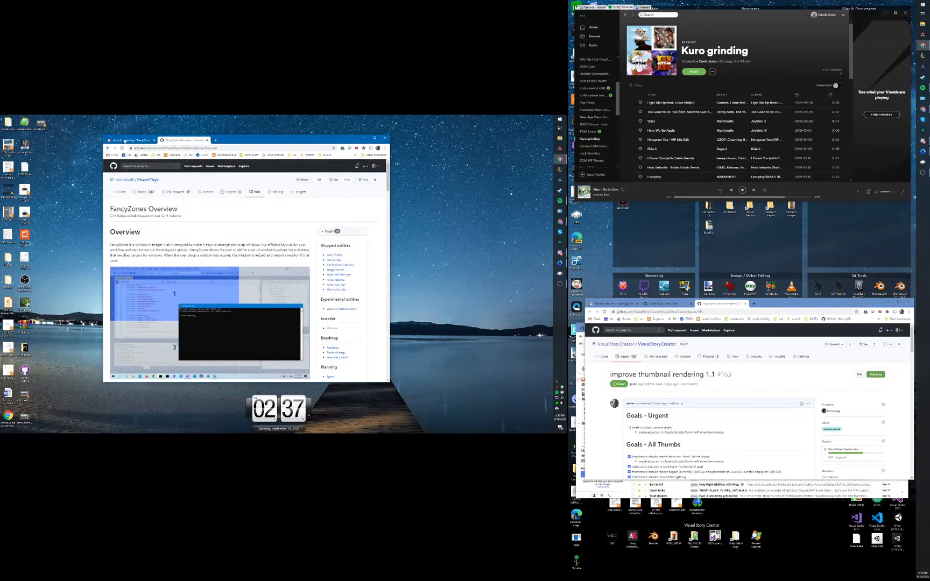
Go to the PowerToys repository page on GitHub, on the way to the FancyZones wiki
click(111, 149)
scroll(231, 245, up, 10)
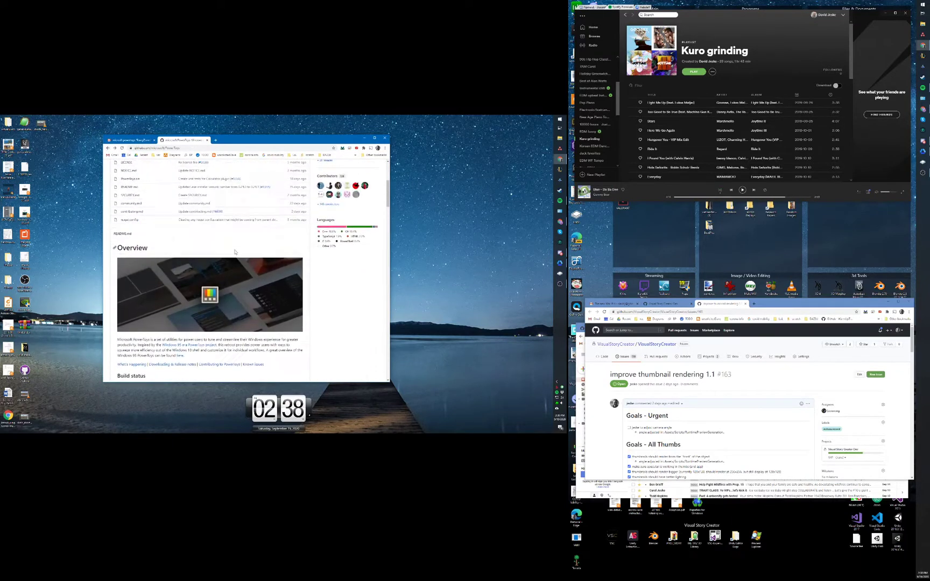
scroll(231, 245, up, 1)
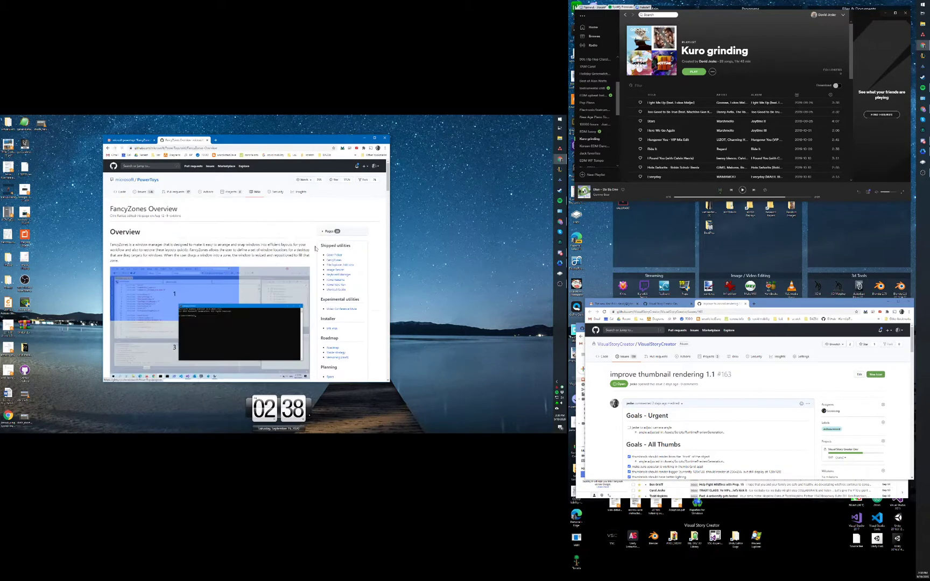
scroll(246, 270, down, 3)
scroll(212, 231, down, 2)
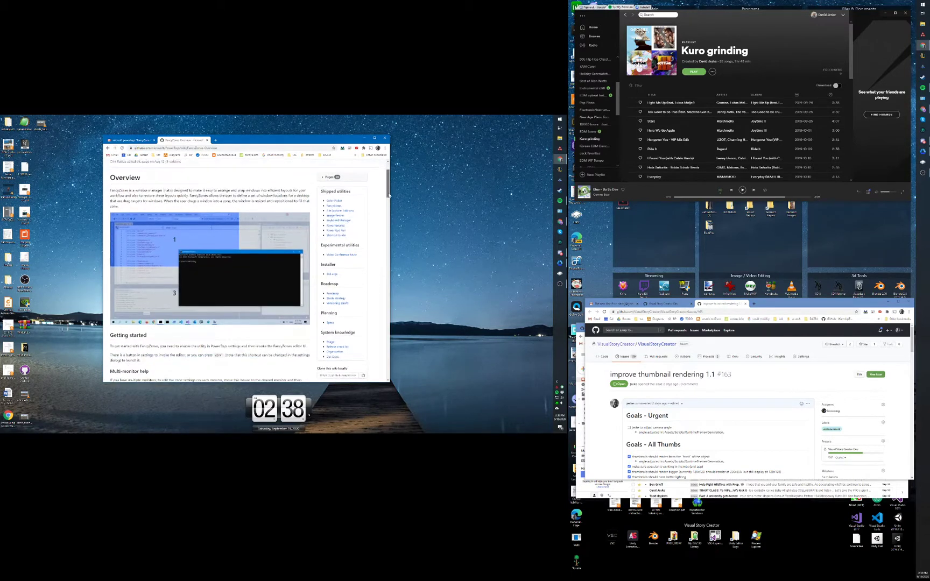
drag(388, 190, 377, 228)
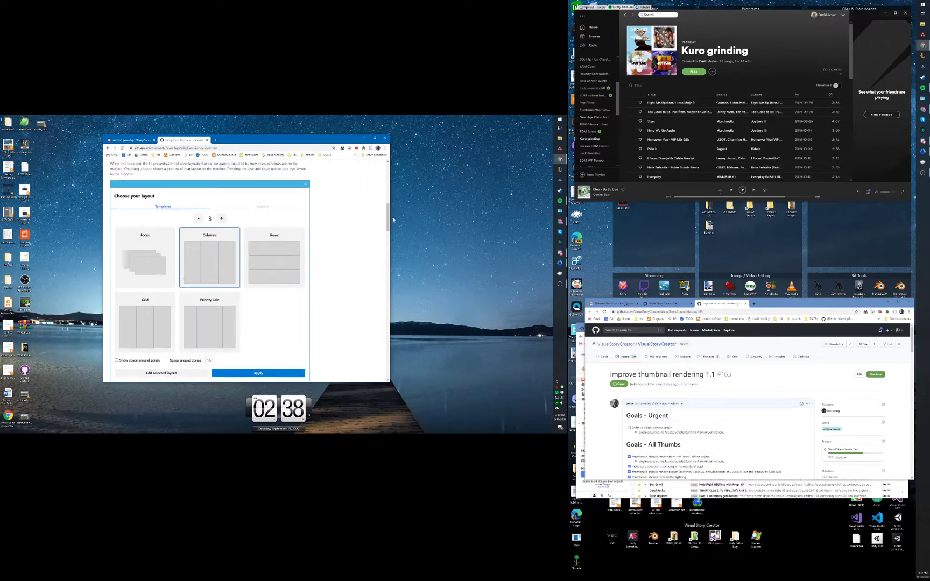
drag(392, 219, 390, 248)
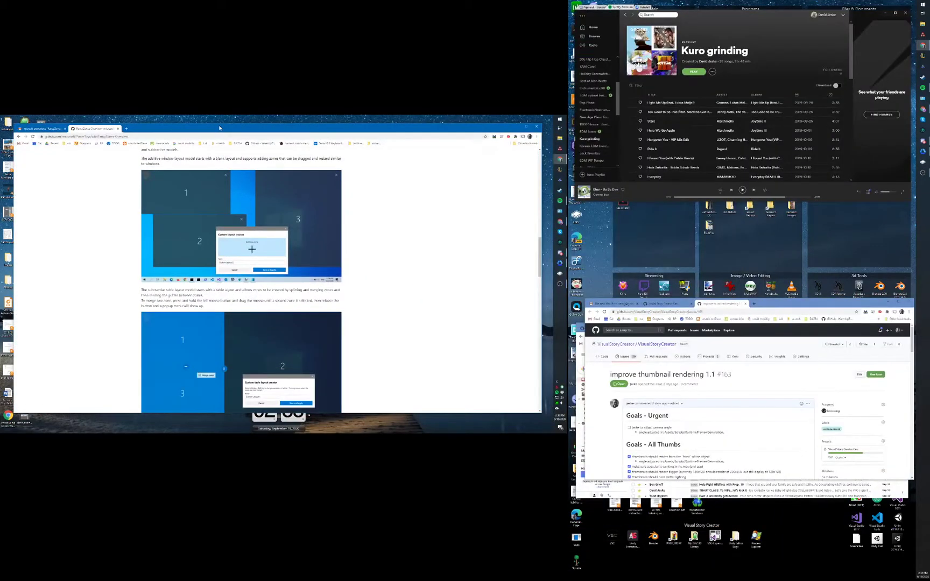
Drop the GitHub wiki browser window onto the left monitor's large FancyZones zone
drag(224, 129, 255, 143)
key(super+grave)
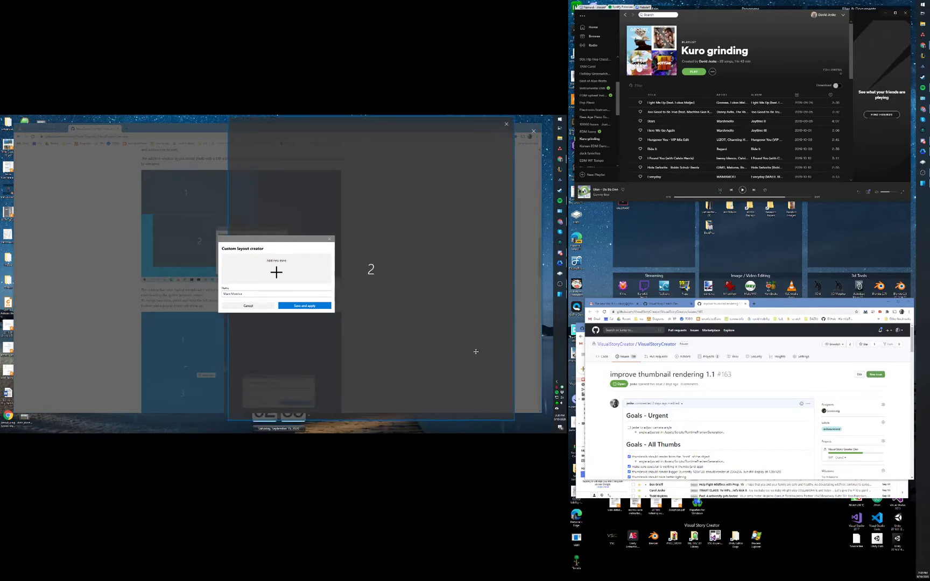
click(309, 305)
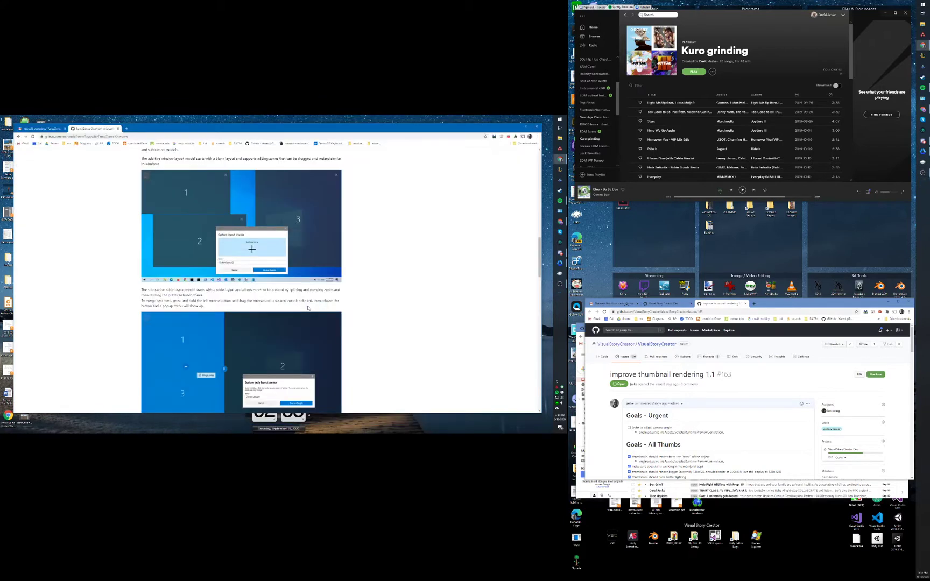
Try the browser in the left and wider zones, then pull it back out
drag(146, 129, 379, 186)
drag(398, 123, 257, 154)
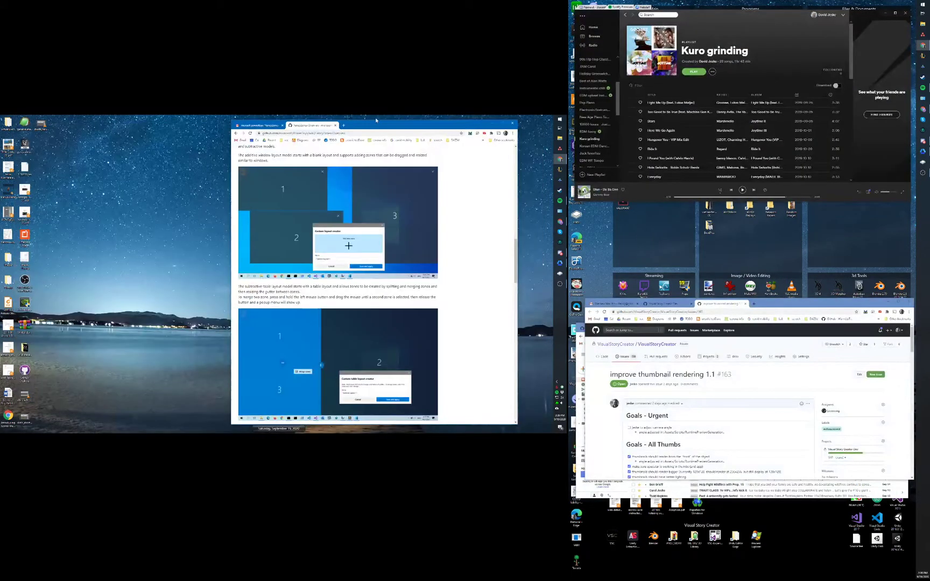
mouse_move(376, 120)
mouse_down()
mouse_move(315, 129)
mouse_move(406, 147)
mouse_move(237, 135)
mouse_move(393, 150)
mouse_move(340, 147)
mouse_move(214, 192)
mouse_move(341, 155)
mouse_move(164, 202)
mouse_move(398, 167)
mouse_up()
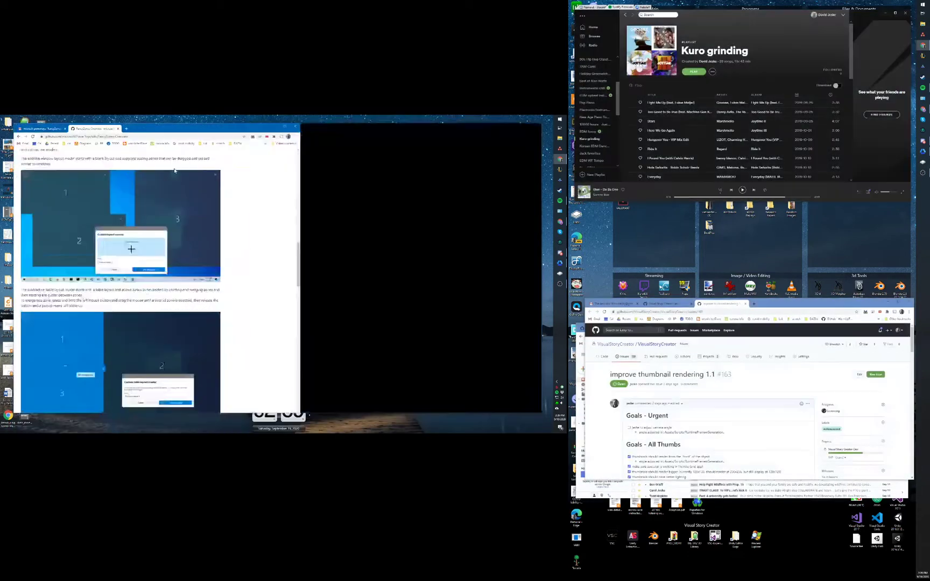
drag(393, 125, 369, 224)
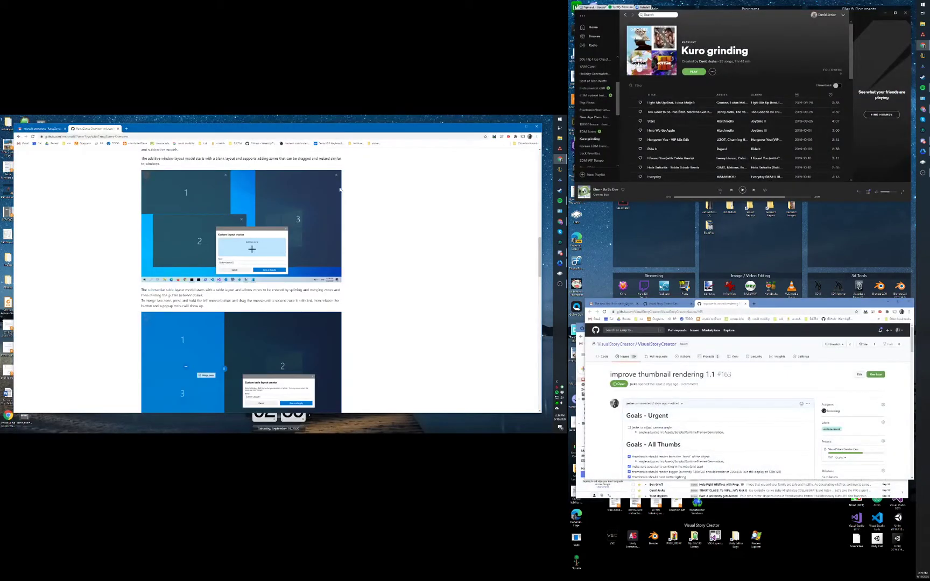
mouse_move(296, 132)
mouse_down()
mouse_move(197, 134)
mouse_move(411, 127)
mouse_move(369, 143)
mouse_move(389, 126)
mouse_move(187, 152)
mouse_move(543, 195)
mouse_move(384, 179)
mouse_up()
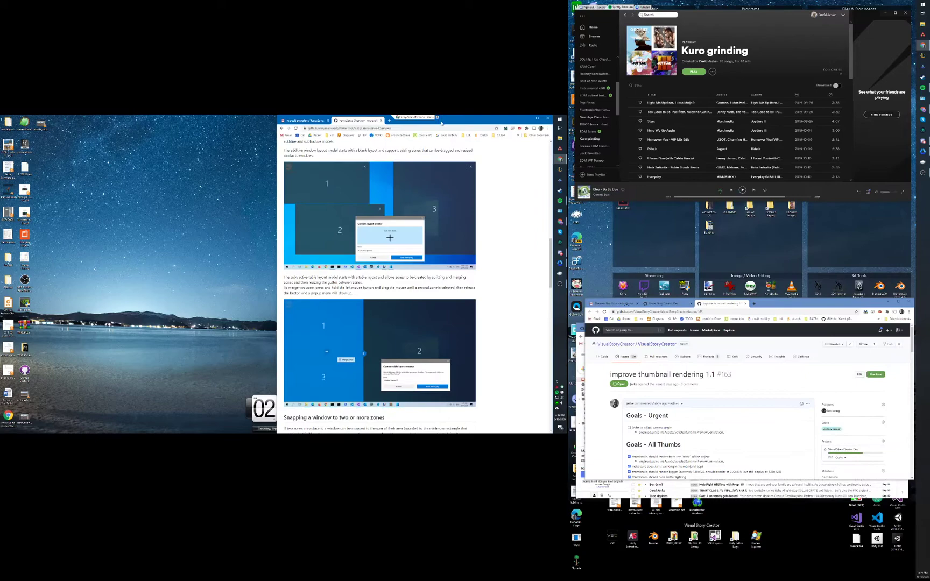
Drag the browser onto the right monitor's zones and back toward the left monitor
drag(440, 124, 809, 230)
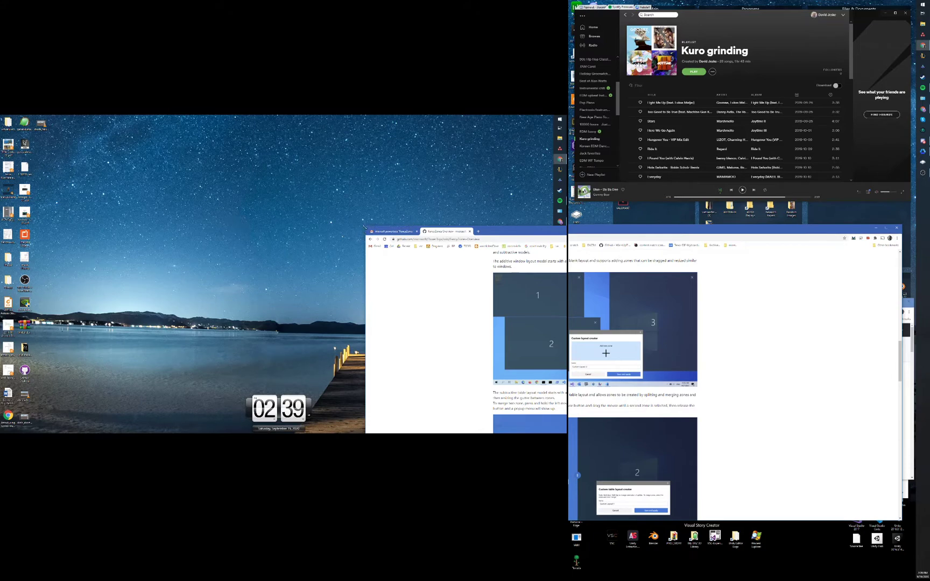
mouse_move(508, 230)
mouse_down()
mouse_move(727, 242)
mouse_move(276, 135)
mouse_move(274, 182)
mouse_move(644, 330)
mouse_move(748, 289)
mouse_move(741, 129)
mouse_move(750, 141)
mouse_move(753, 98)
mouse_up()
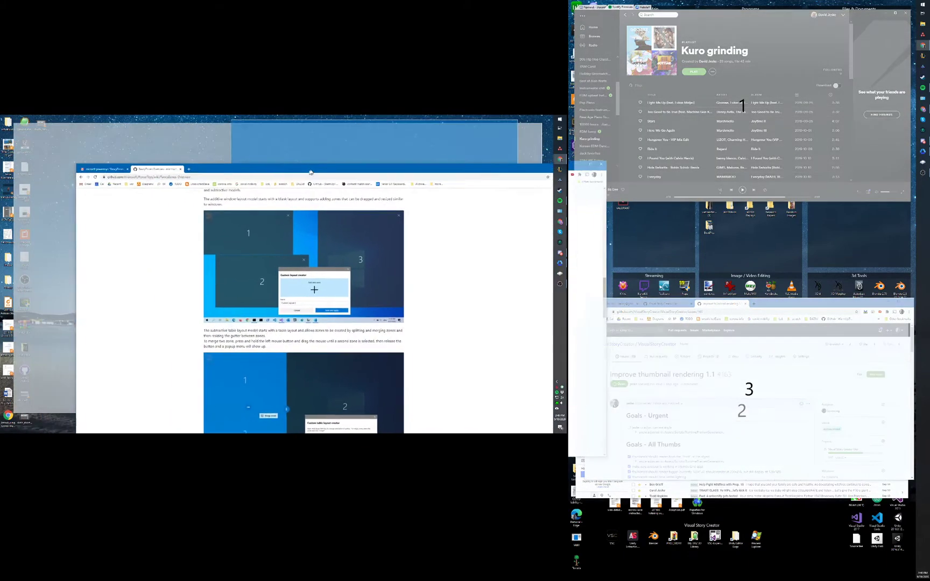
Drop the browser into the narrow centre zone, then lift it out of zone 2 again
drag(244, 131, 369, 250)
drag(370, 127, 307, 179)
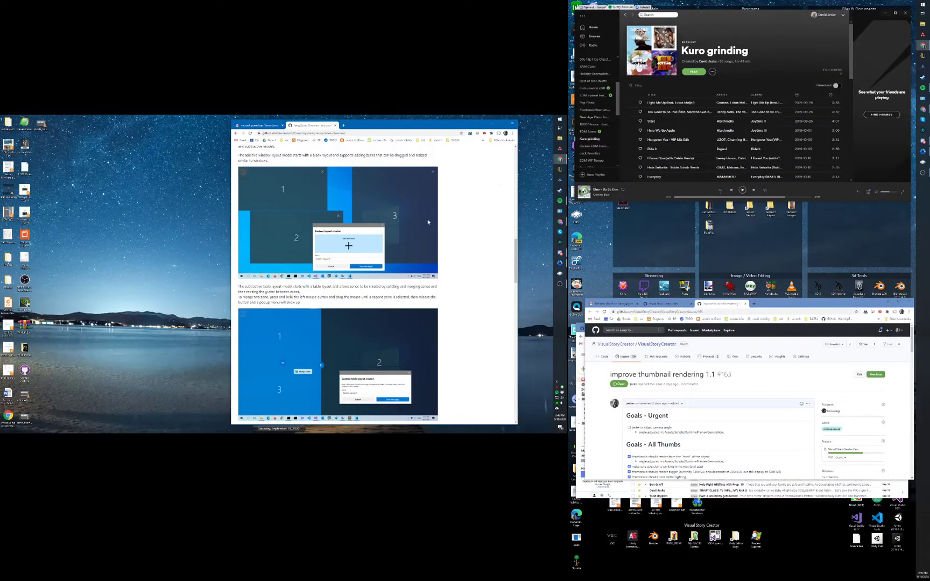
mouse_move(388, 127)
mouse_down()
mouse_move(227, 150)
mouse_move(220, 165)
mouse_move(320, 152)
mouse_up()
drag(388, 127, 429, 157)
Switch the tab group through Discord to Hubstaff and pull the Hubstaff tab out
click(592, 7)
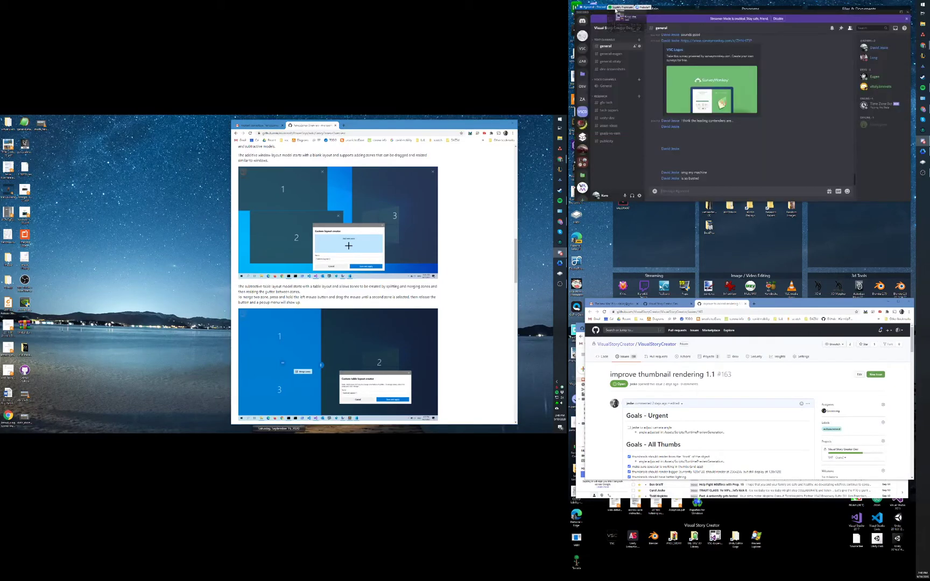
drag(676, 15, 683, 82)
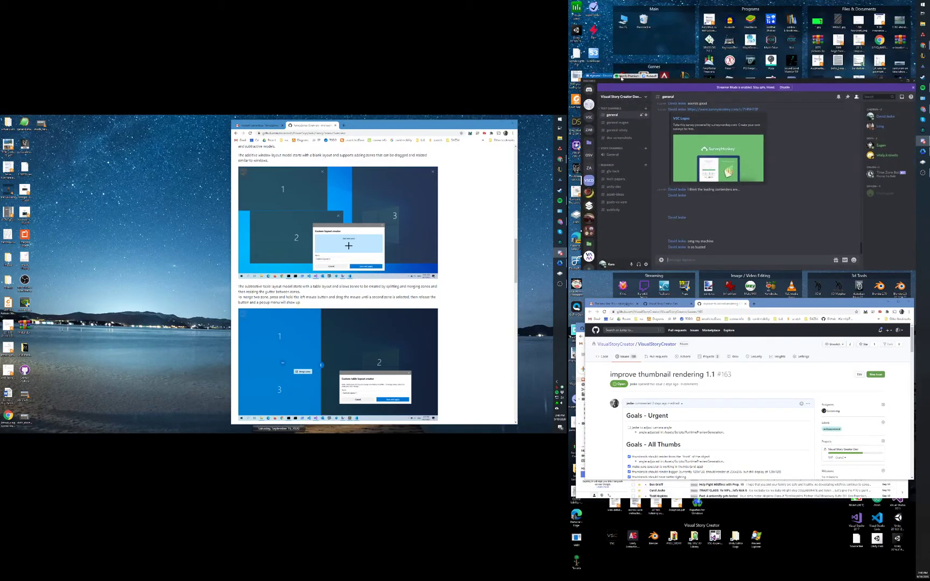
click(624, 76)
mouse_move(652, 80)
mouse_down()
mouse_move(692, 92)
mouse_move(709, 183)
mouse_move(654, 80)
mouse_move(680, 56)
mouse_move(677, 33)
mouse_up()
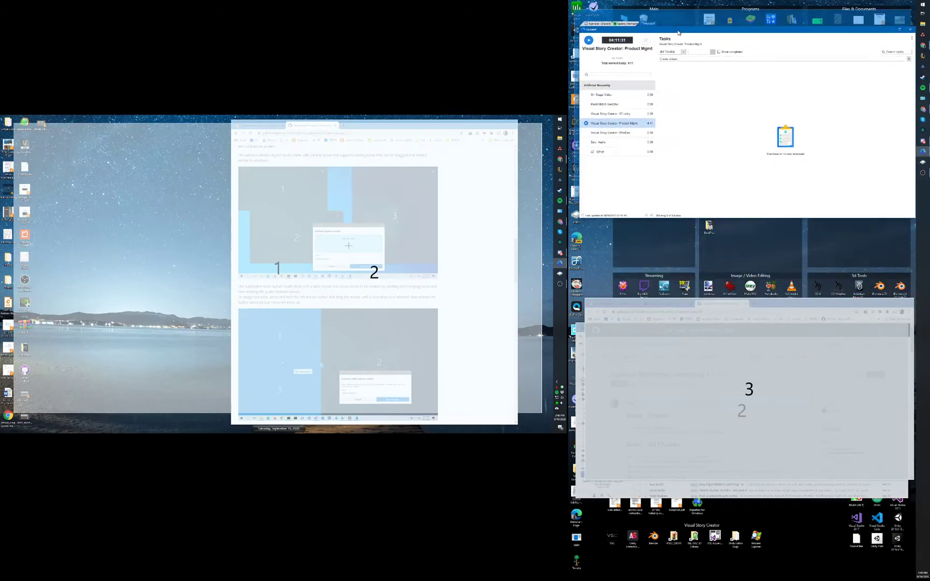
Snap Hubstaff into the top-right zone and shift the browser further left
drag(678, 33, 686, 60)
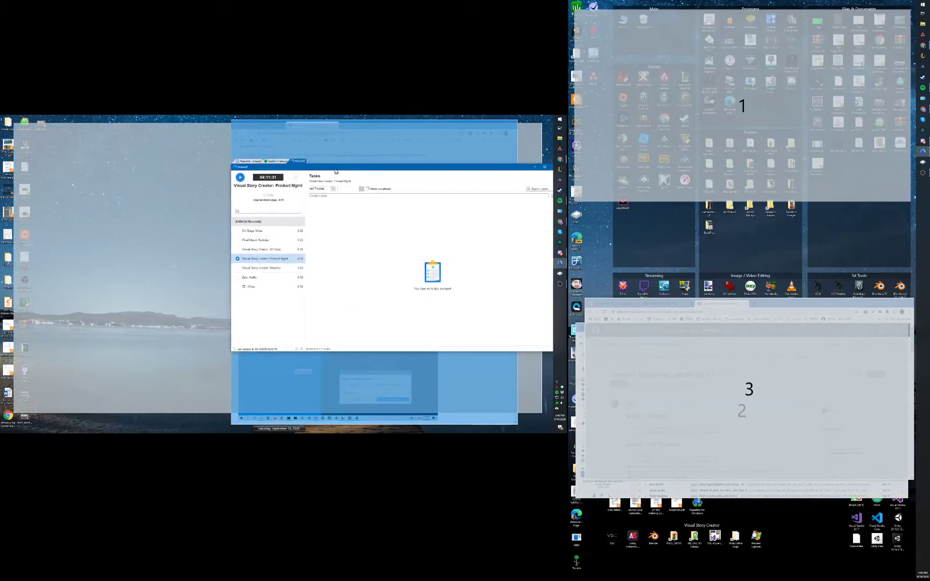
mouse_move(681, 22)
mouse_down()
mouse_move(324, 128)
mouse_move(699, 55)
mouse_up()
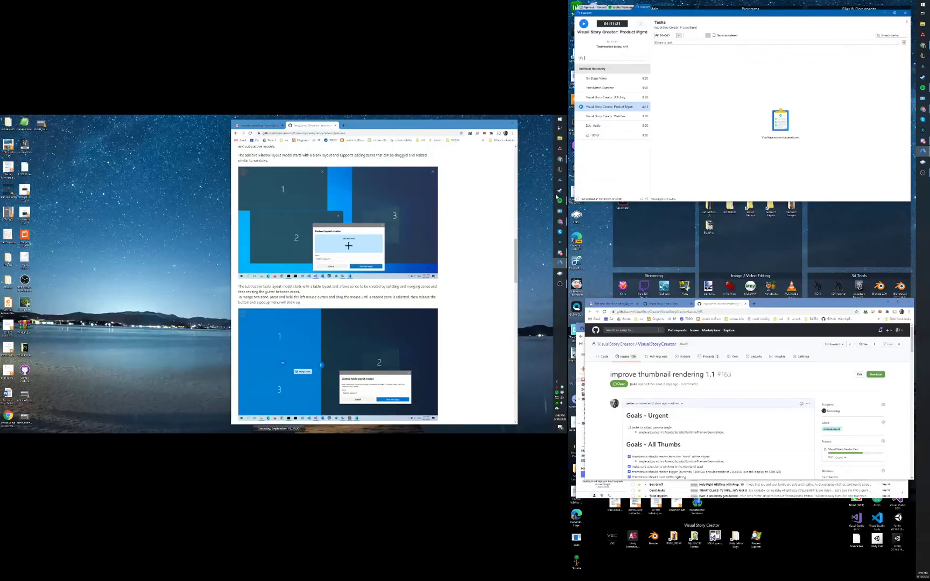
drag(366, 125, 259, 132)
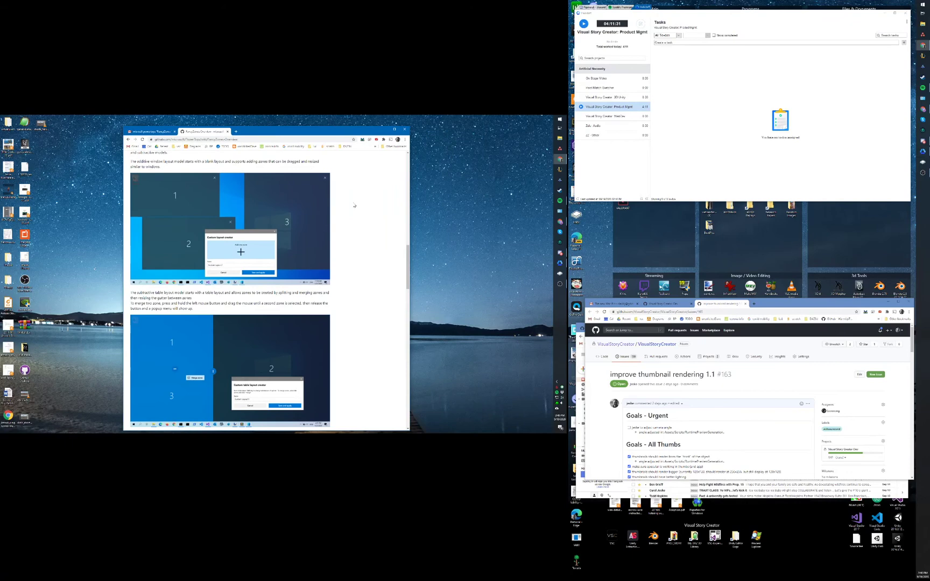